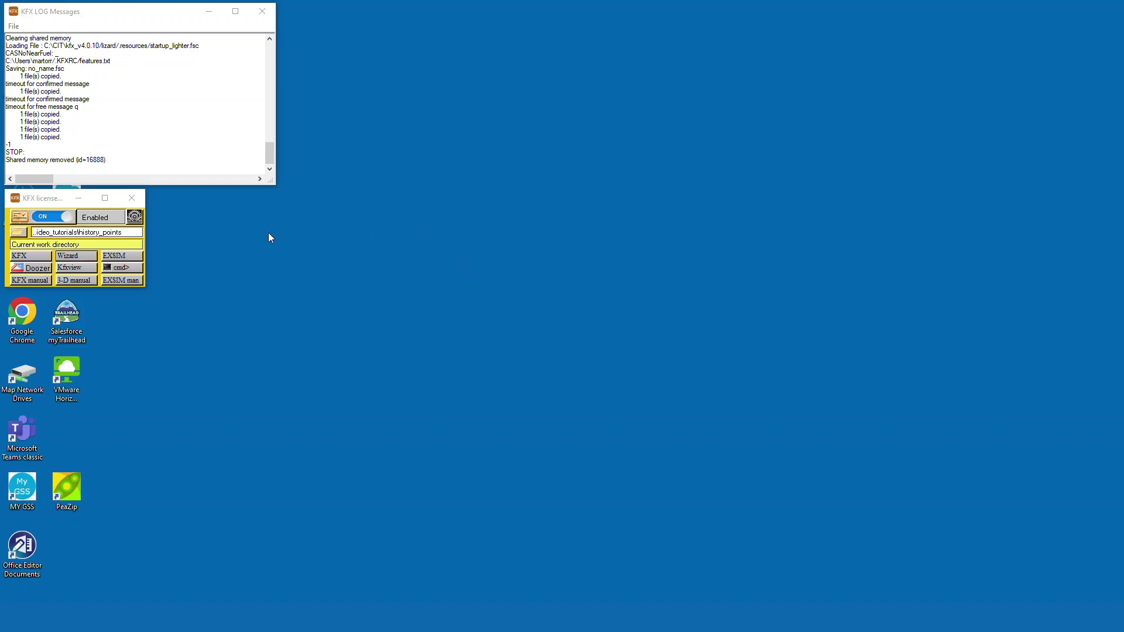
Start KFX, move the window manager beside the main window and activate the single-cell drawing tool
{"action": "left_click", "coordinate": [47, 259]}
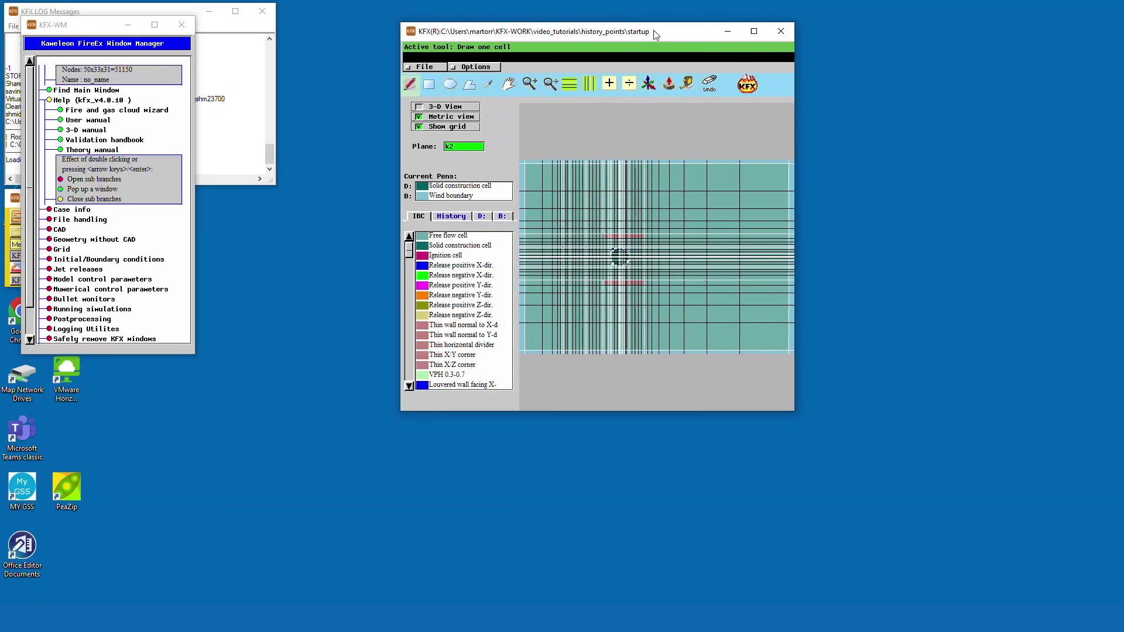
{"action": "left_click_drag", "start_coordinate": [94, 31], "coordinate": [267, 49]}
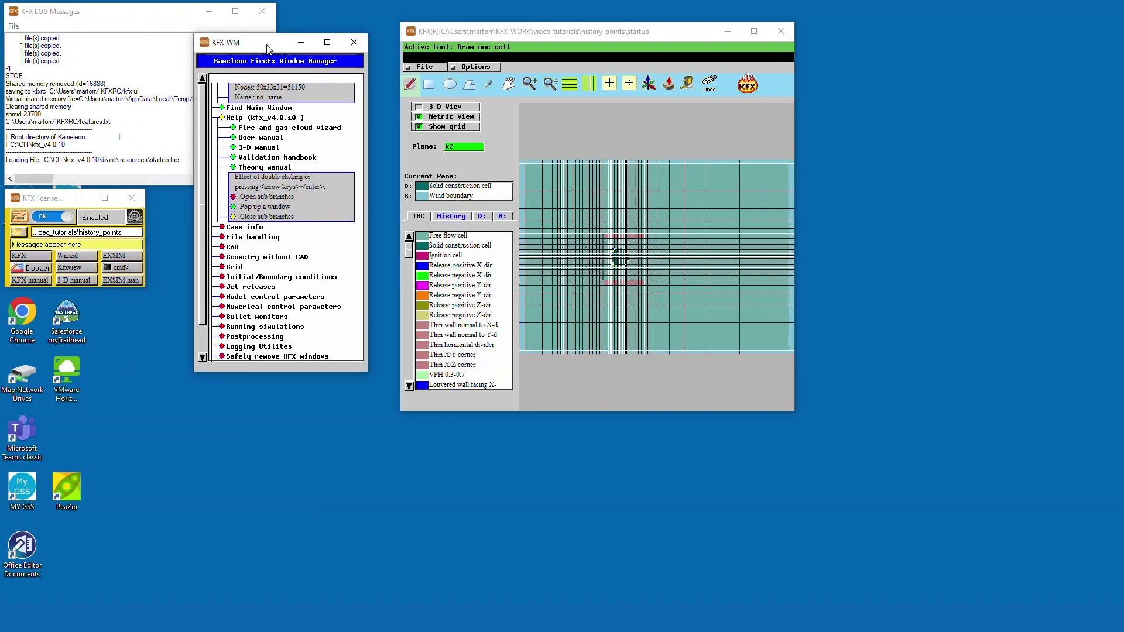
{"action": "left_click", "coordinate": [411, 86]}
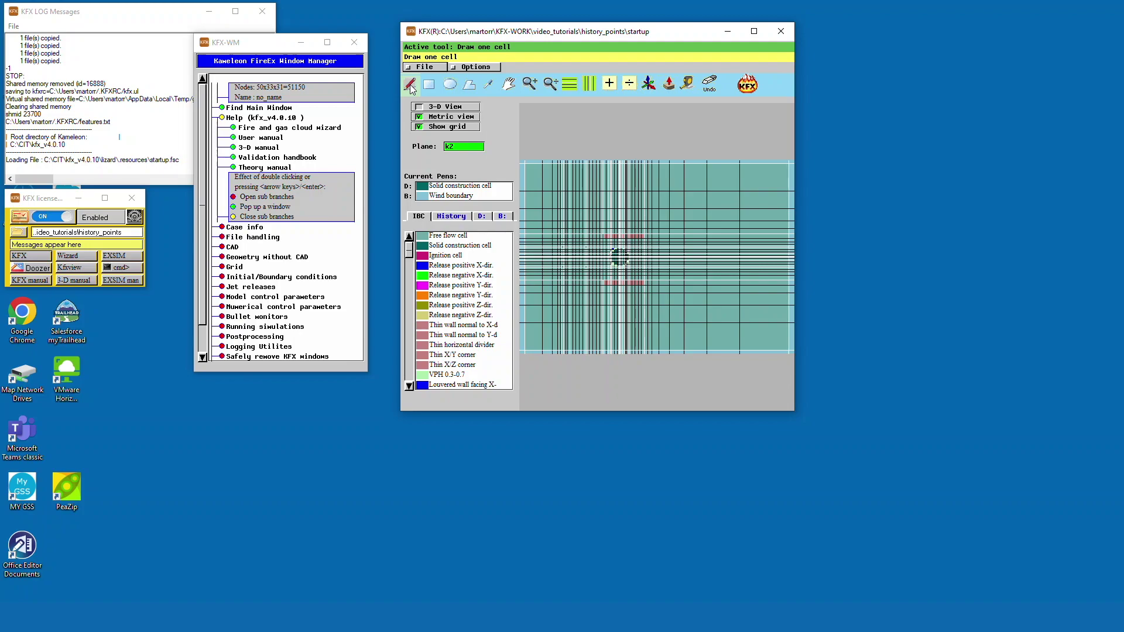
Place a history point in cell 46, 20, 2 of the k2 plane and leave the existing history marks in place
{"action": "left_click", "coordinate": [451, 216]}
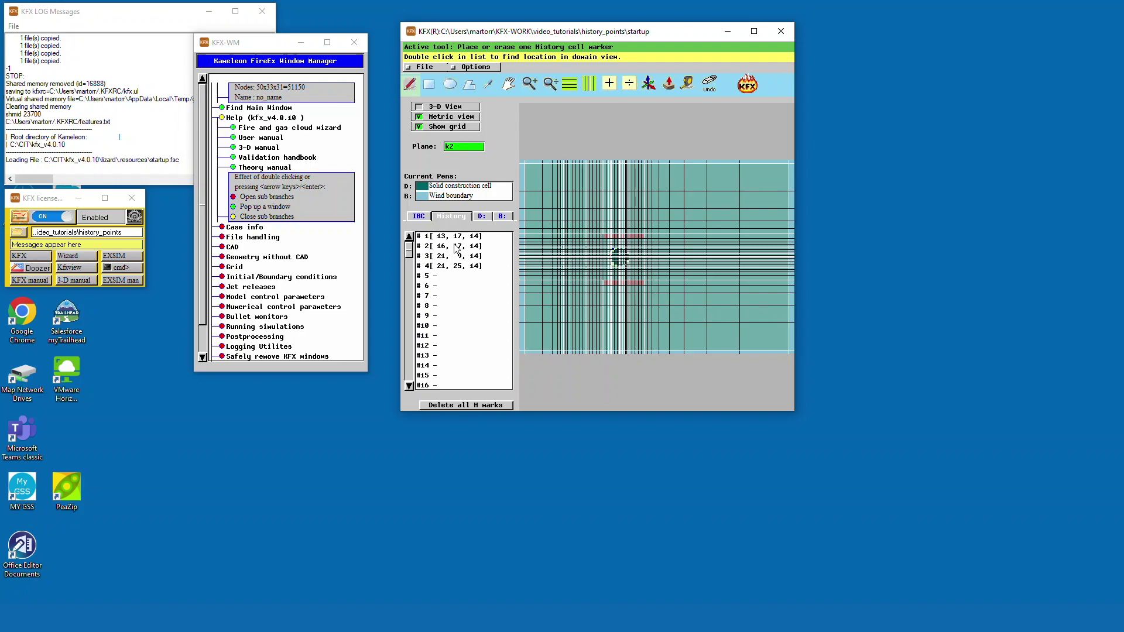
{"action": "left_click", "coordinate": [676, 255]}
{"action": "left_click", "coordinate": [450, 405]}
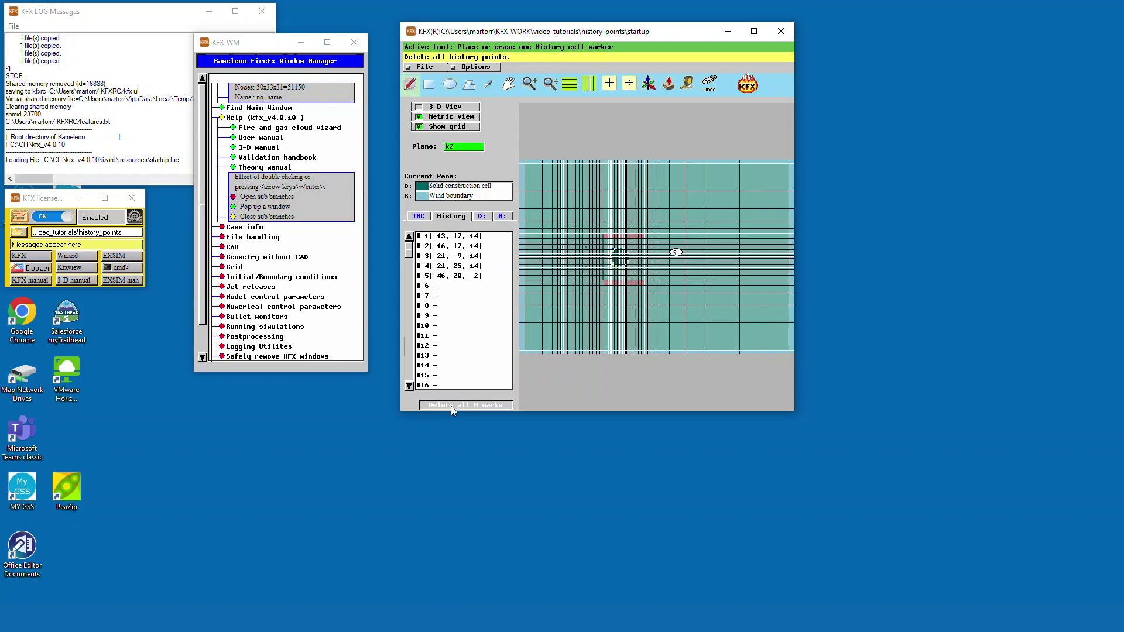
{"action": "left_click", "coordinate": [585, 128]}
Open the Fire & Gas cloud simulation wizard, move it off the window manager and show its report settings
{"action": "left_click", "coordinate": [70, 257]}
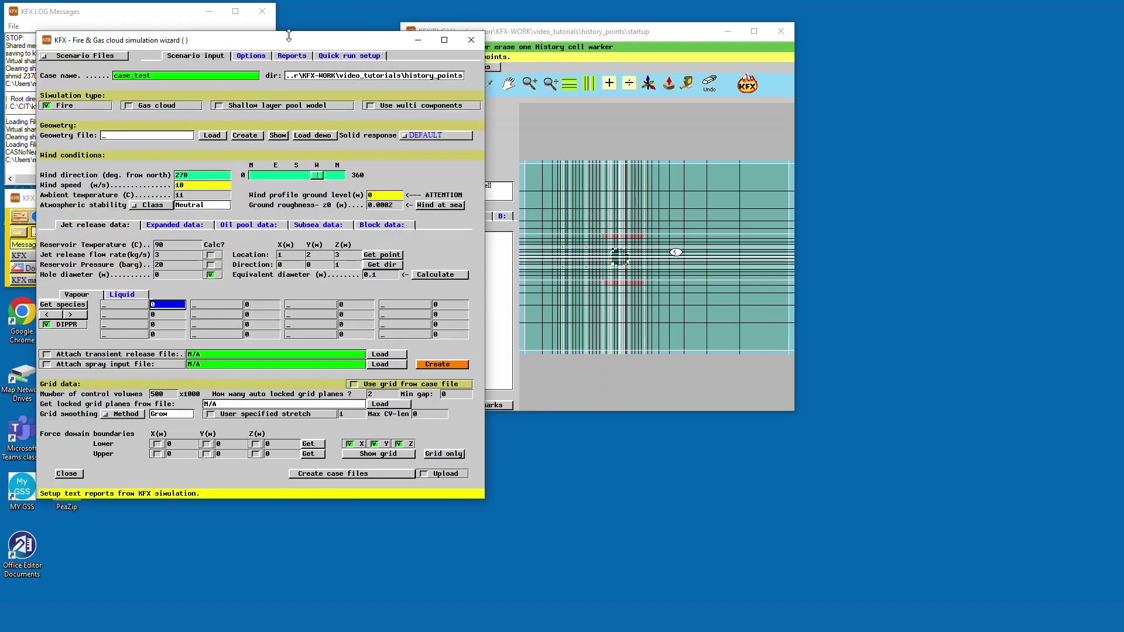
{"action": "left_click_drag", "start_coordinate": [281, 35], "coordinate": [634, 69]}
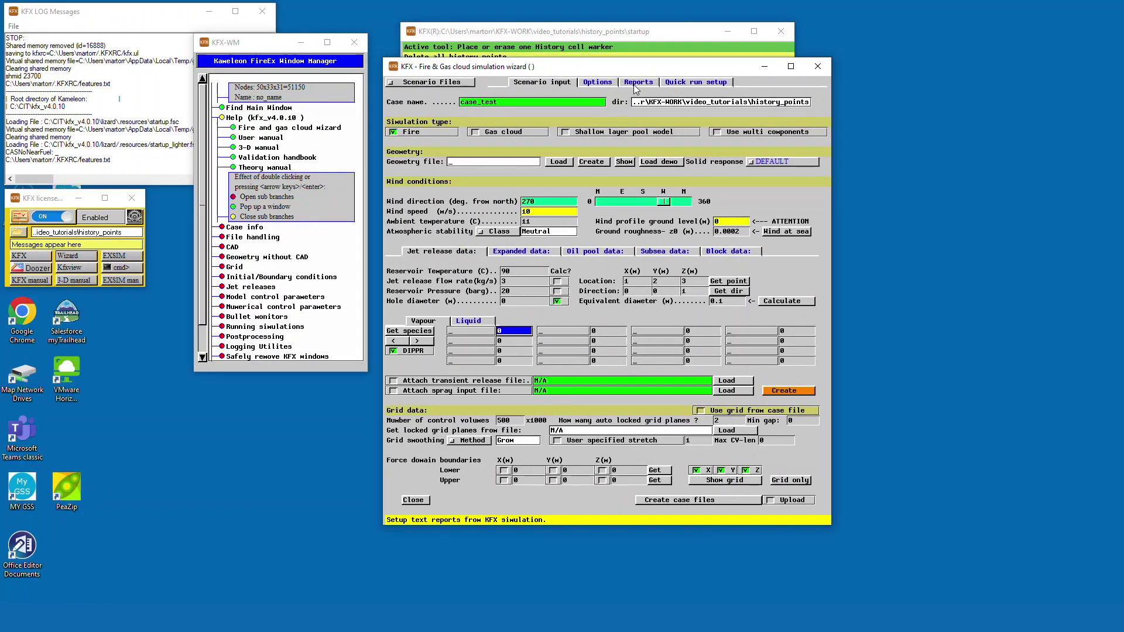
{"action": "left_click", "coordinate": [636, 85]}
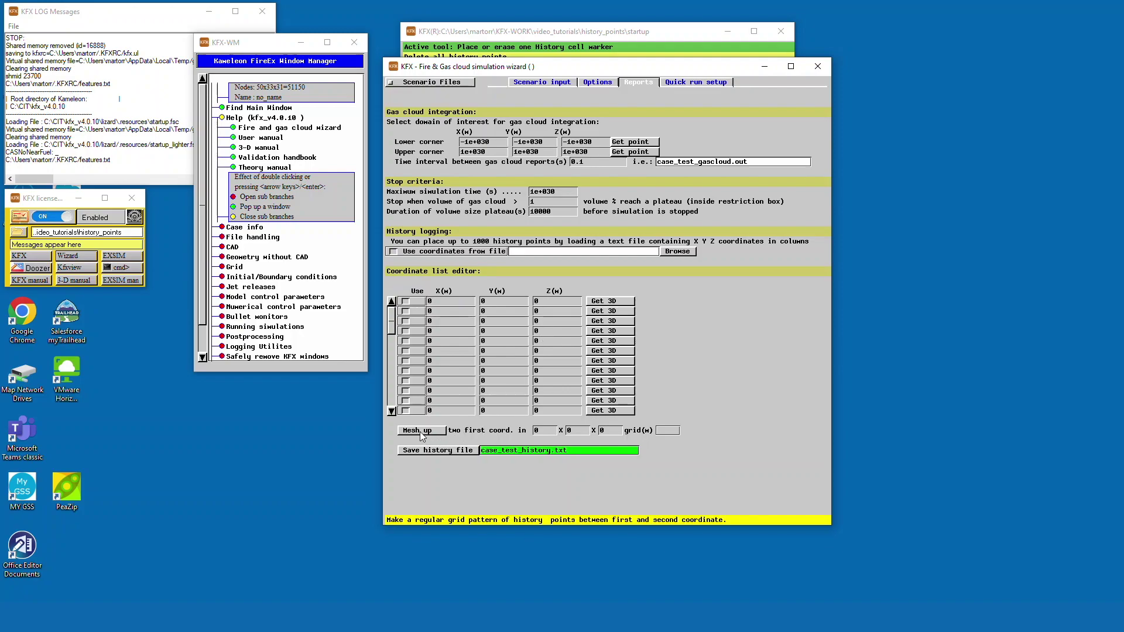
Set the second history coordinate to X 12, Y 12 and Z 8 m
{"action": "double_click", "coordinate": [439, 312]}
{"action": "type", "text": "12"}
{"action": "key", "text": "Tab"}
{"action": "type", "text": "12"}
{"action": "key", "text": "Tab"}
{"action": "type", "text": "8"}
Mesh up history points between the first two coordinates with a 4 x 4 x 2 m grid
{"action": "left_click", "coordinate": [546, 430]}
{"action": "key", "text": "Tab"}
{"action": "left_click", "coordinate": [546, 430]}
{"action": "type", "text": "4"}
{"action": "key", "text": "Tab"}
{"action": "type", "text": "4"}
{"action": "key", "text": "Tab"}
{"action": "type", "text": "2"}
{"action": "left_click", "coordinate": [420, 431]}
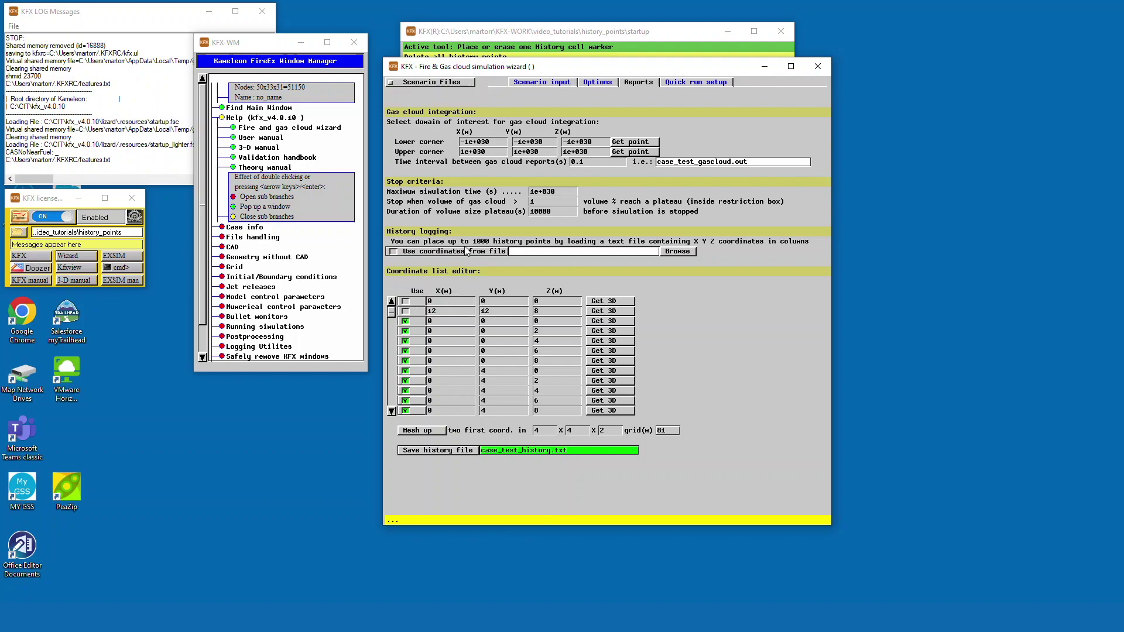
Load the history point coordinates from case_test_history.txt and show the quick run setup
{"action": "left_click", "coordinate": [675, 252]}
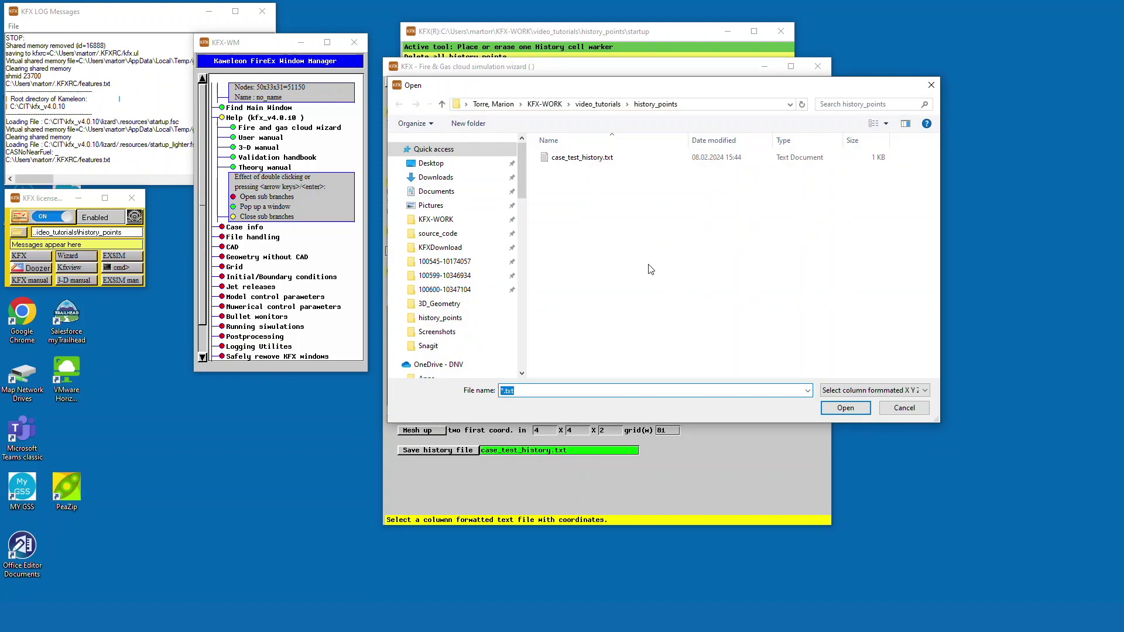
{"action": "double_click", "coordinate": [586, 157]}
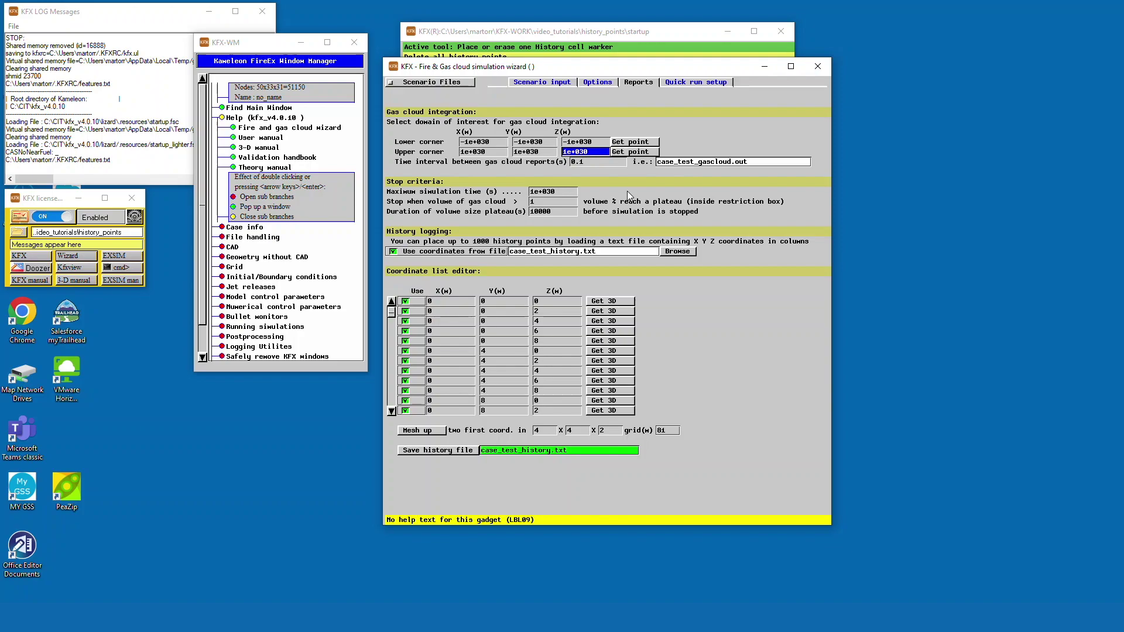
{"action": "left_click", "coordinate": [699, 83]}
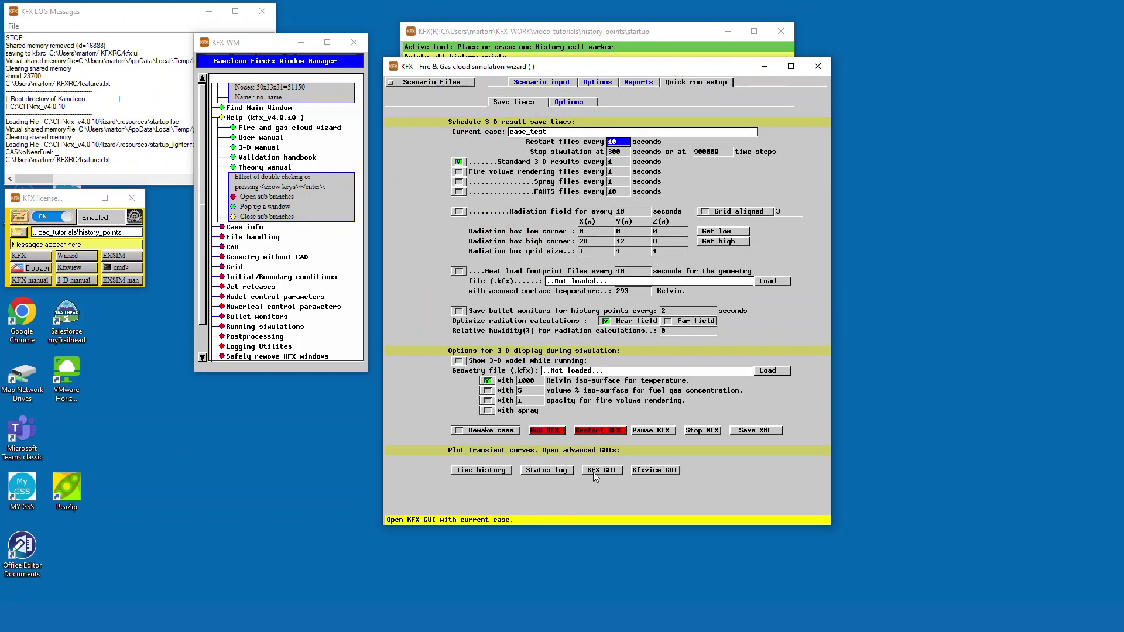
Minimize the wizard and open the view port info and look-up settings for starting or restarting a simulation
{"action": "left_click", "coordinate": [755, 66]}
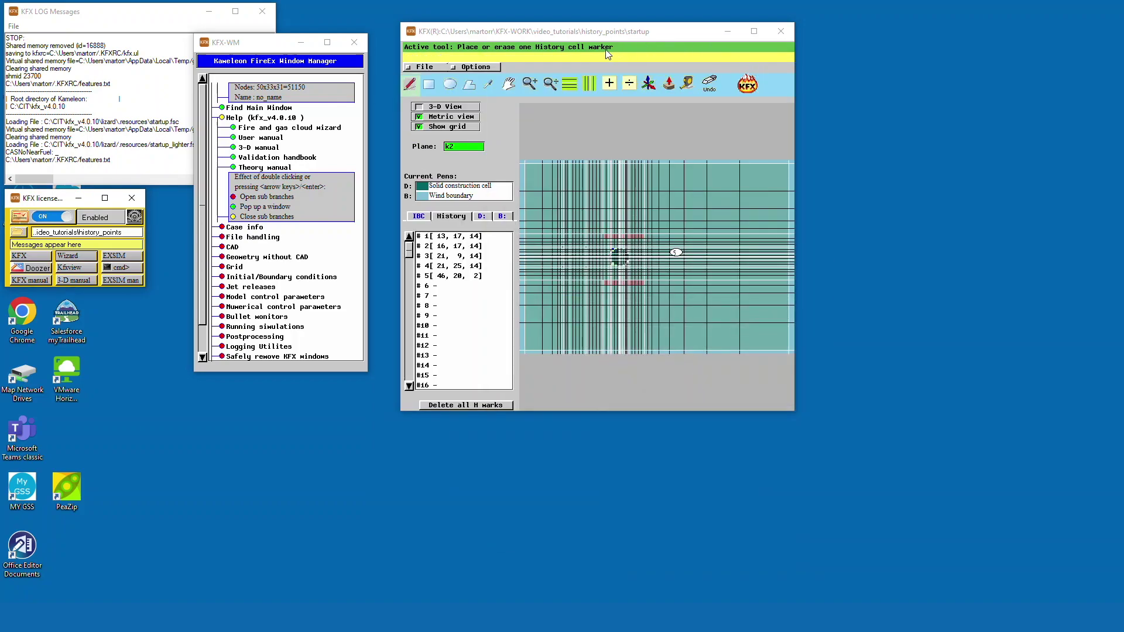
{"action": "double_click", "coordinate": [287, 326]}
{"action": "left_click", "coordinate": [307, 260]}
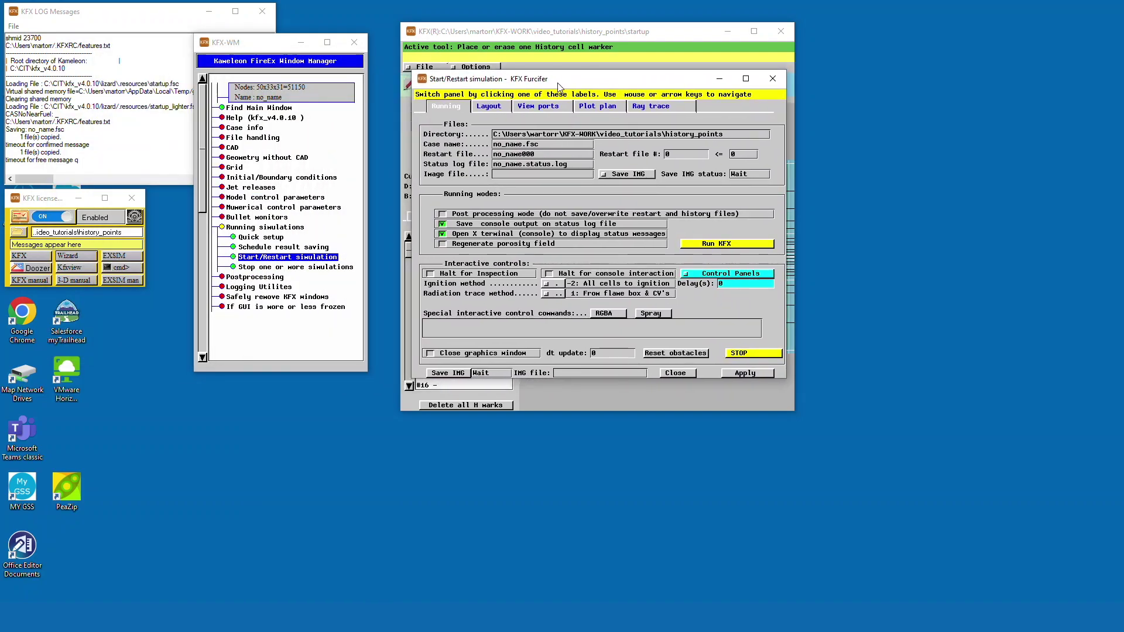
{"action": "left_click", "coordinate": [537, 109]}
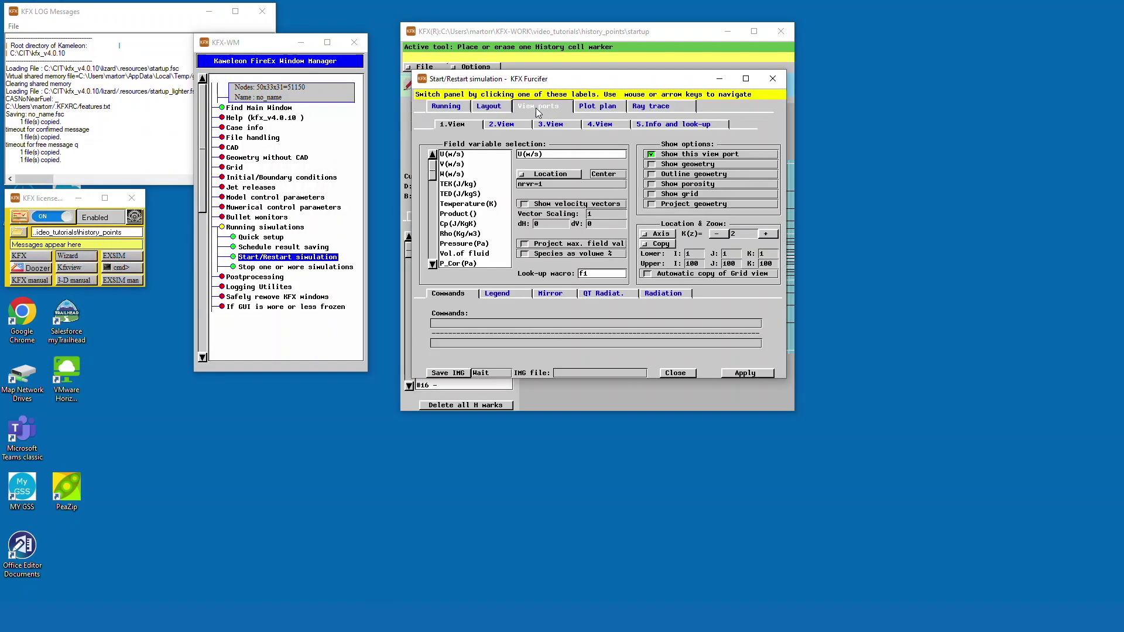
{"action": "left_click", "coordinate": [662, 128]}
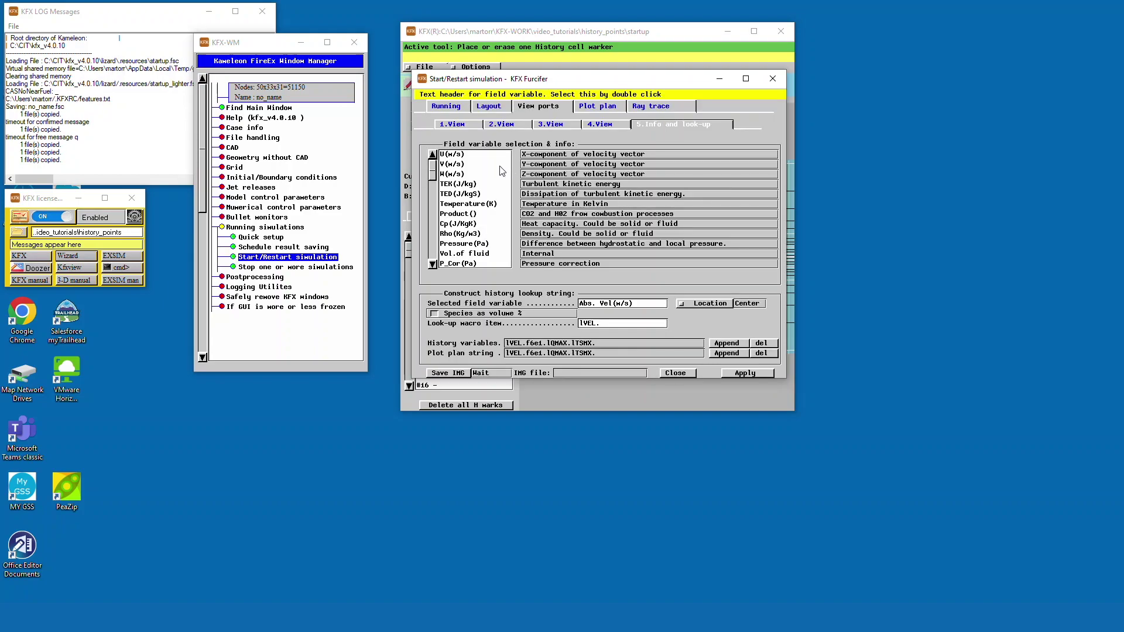
Select the Pressure(Pa) field variable and append it to the history variables
{"action": "mouse_move", "coordinate": [433, 170]}
{"action": "left_mouse_down"}
{"action": "mouse_move", "coordinate": [432, 236]}
{"action": "mouse_move", "coordinate": [435, 171]}
{"action": "left_mouse_up"}
{"action": "left_click", "coordinate": [464, 245]}
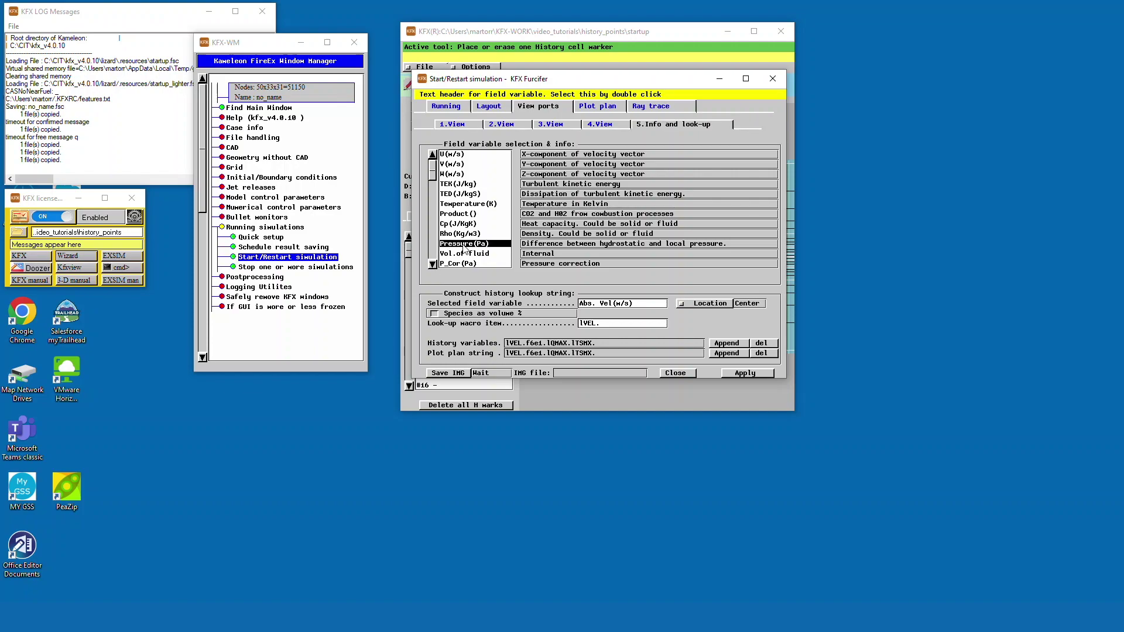
{"action": "left_click", "coordinate": [725, 344]}
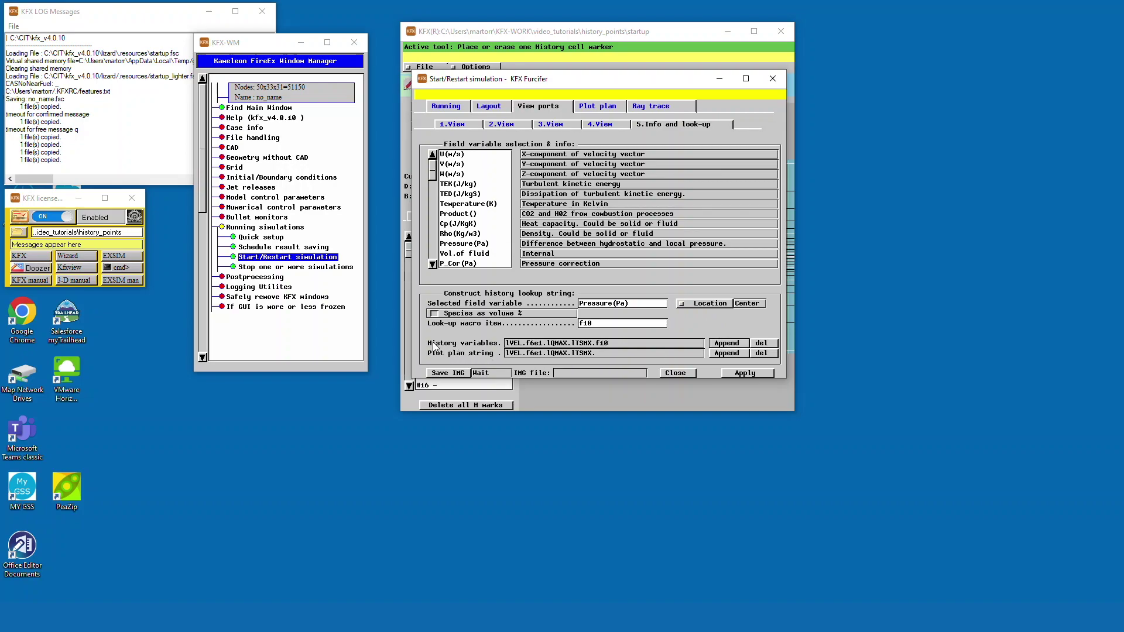